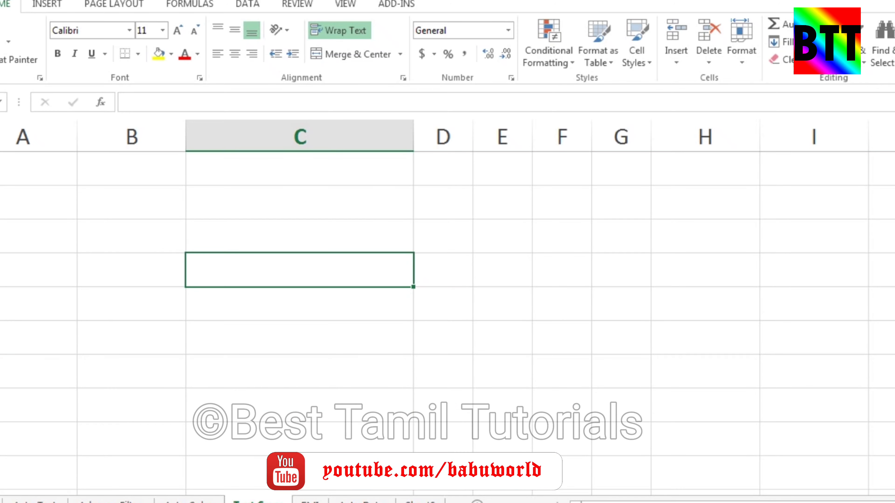
Enter the heading "Month Name" in the selected column C cell.
type("Month")
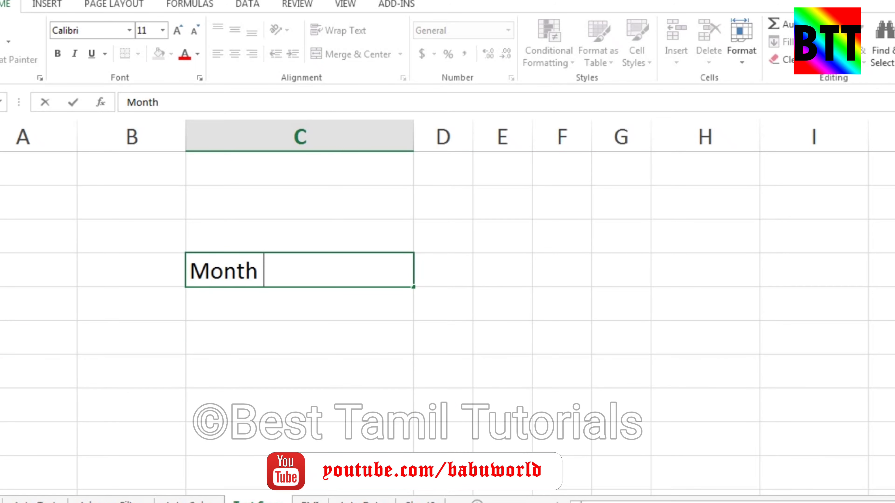
type(" Name")
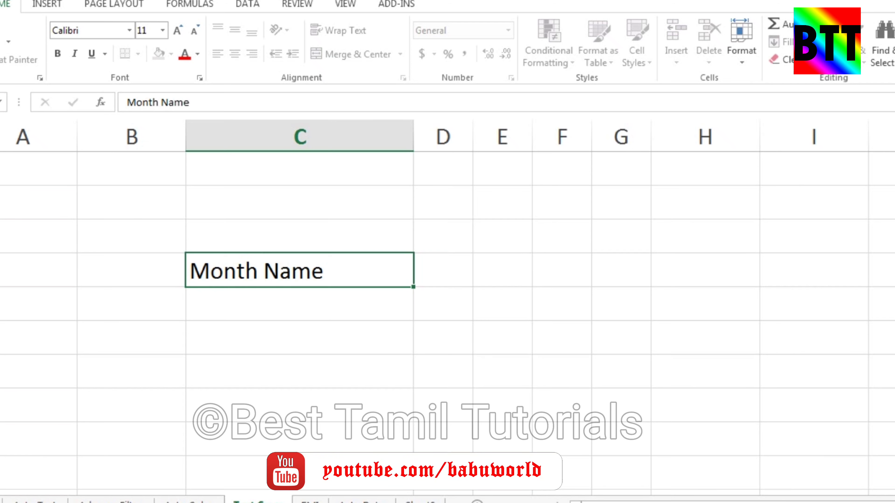
key("Return")
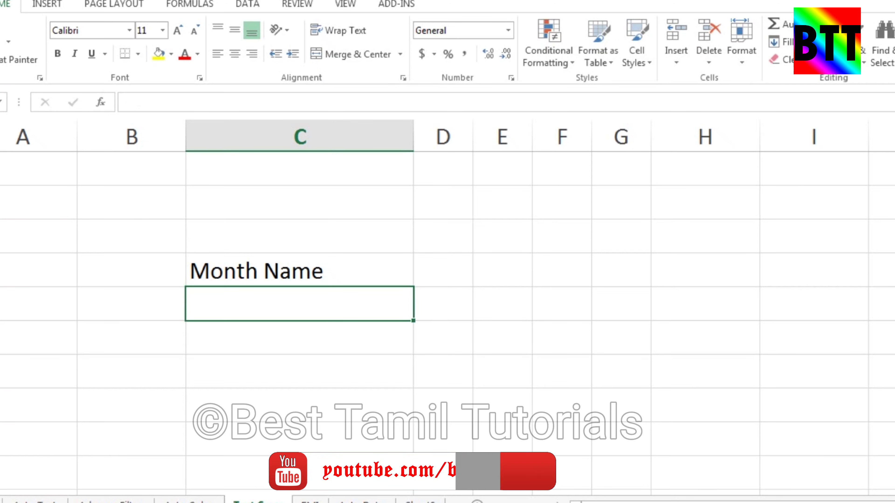
Break the heading so Name sits on a second line, and pad Month with leading spaces toward the cell's right edge.
left_click(299, 270)
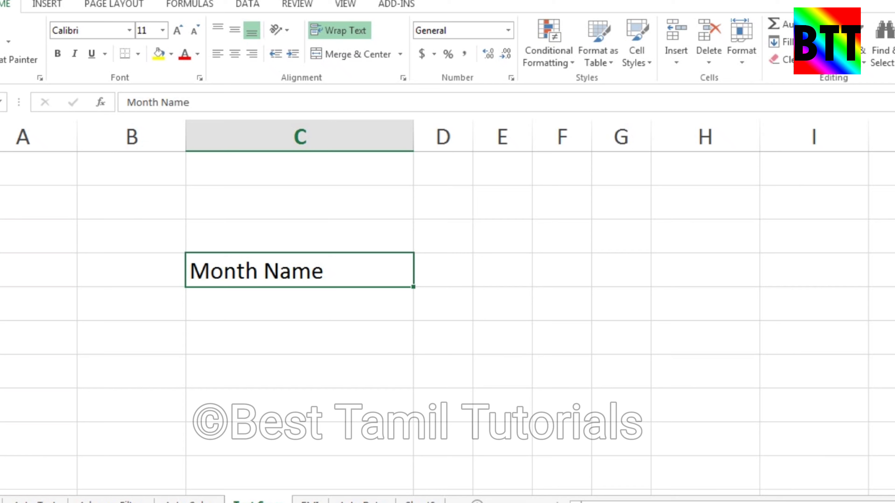
double_click(264, 270)
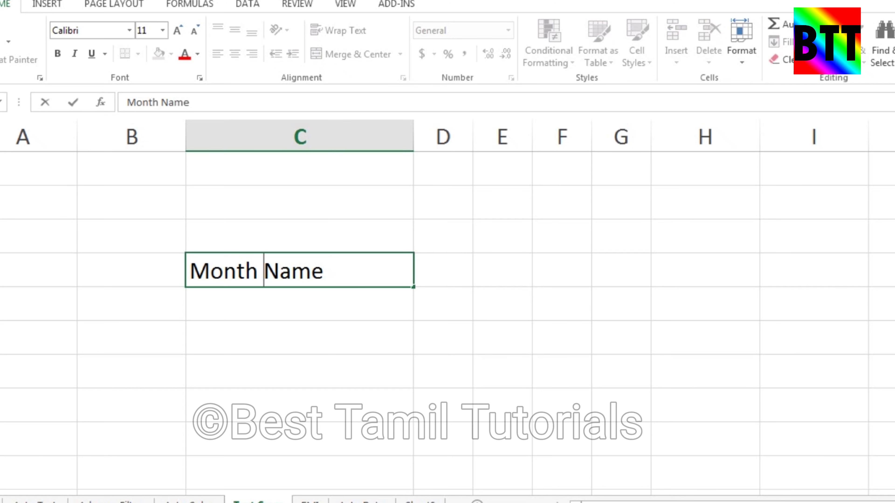
key("alt+Return")
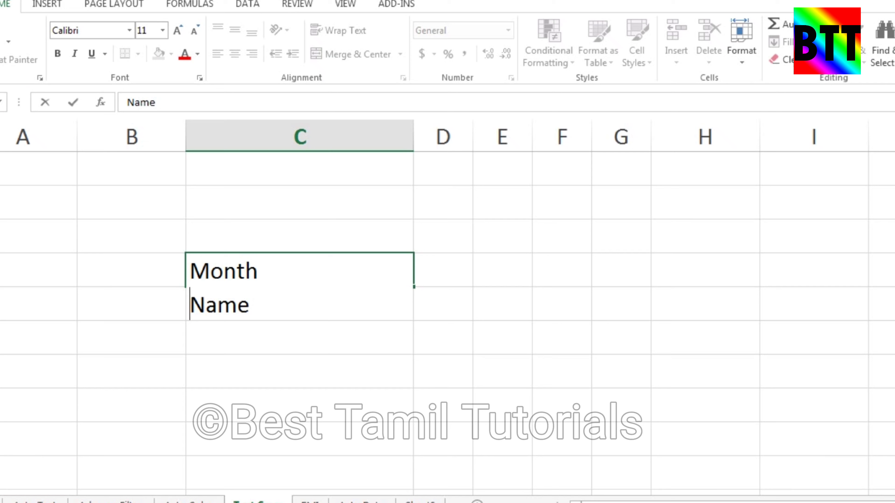
left_click(190, 271)
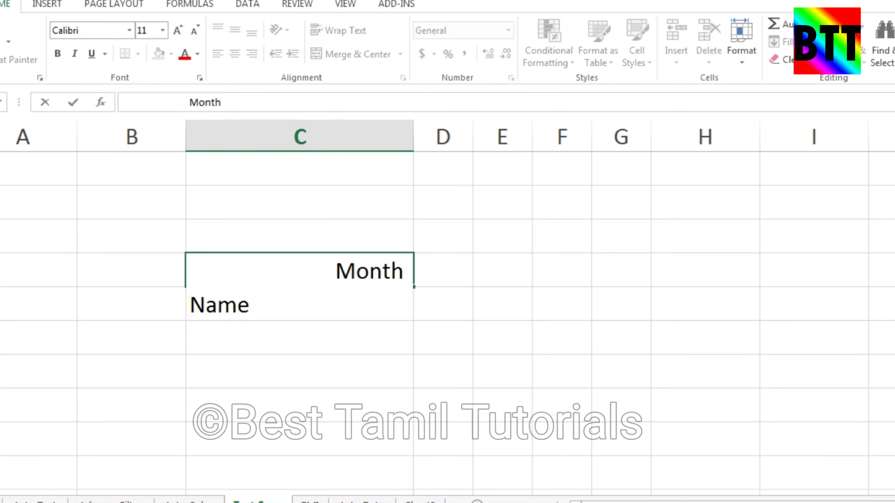
key("Return")
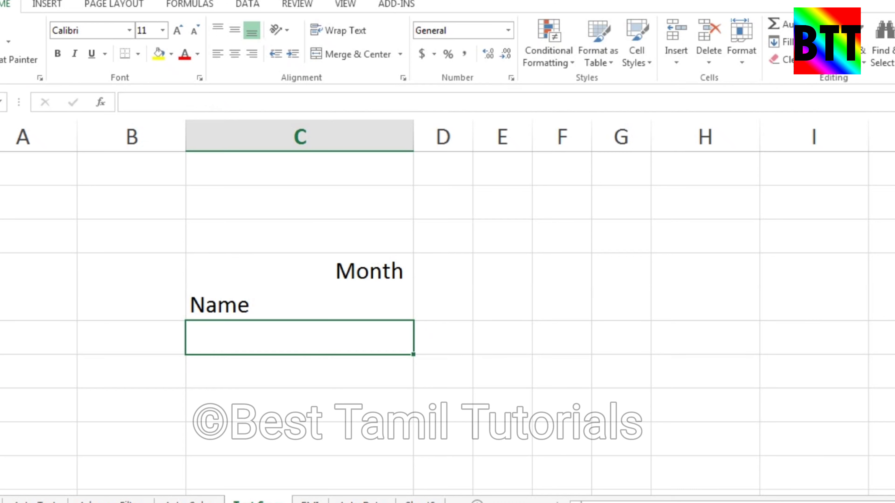
left_click(562, 371)
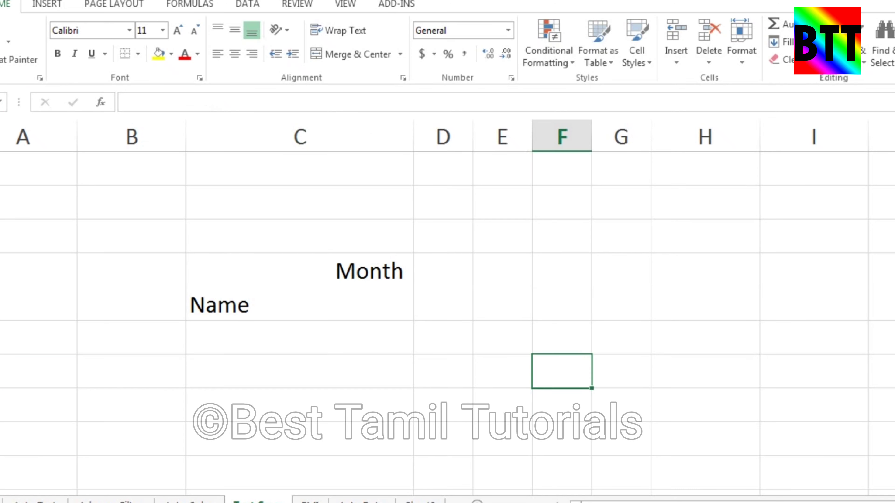
Enter the month headings Jan, Feb, Mar and Apr in columns D to G of the heading row.
left_click(443, 286)
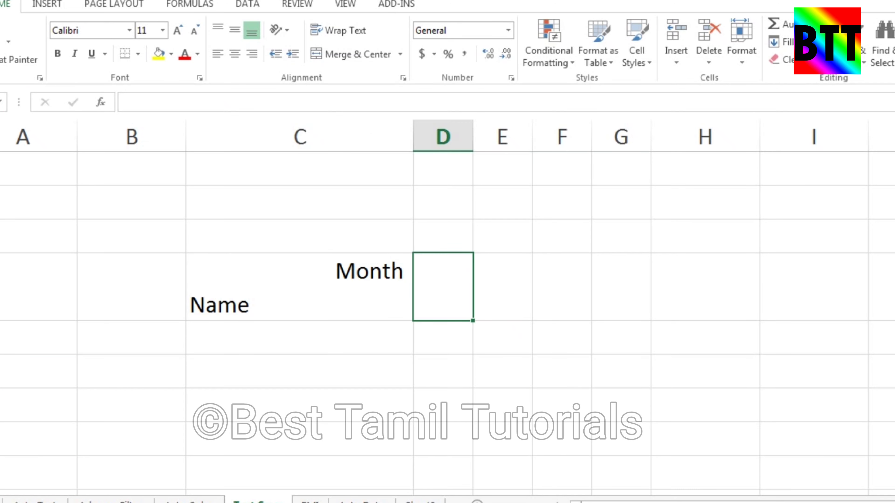
type("Jan")
key("Tab")
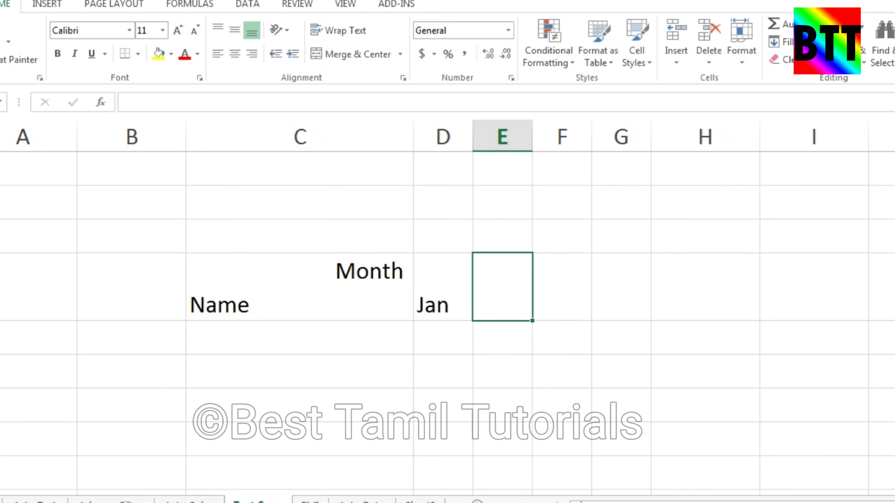
type("Feb")
key("Tab")
type("Ma")
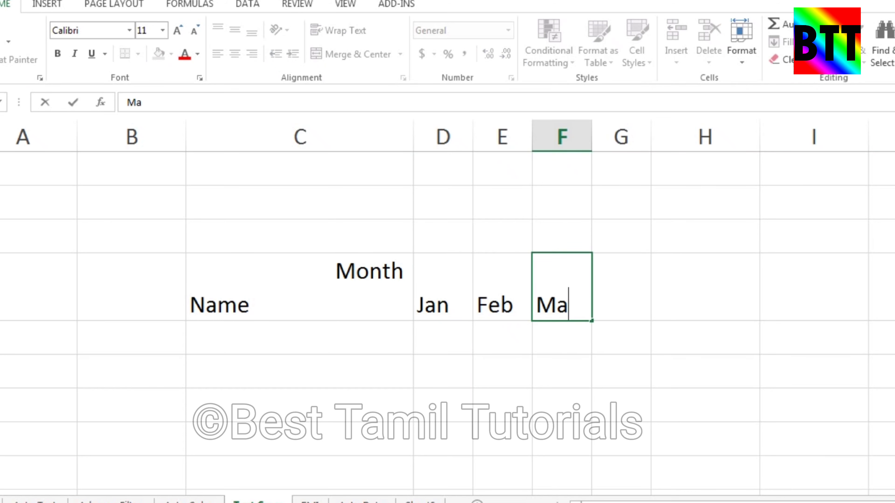
type("r")
key("Tab")
type("A")
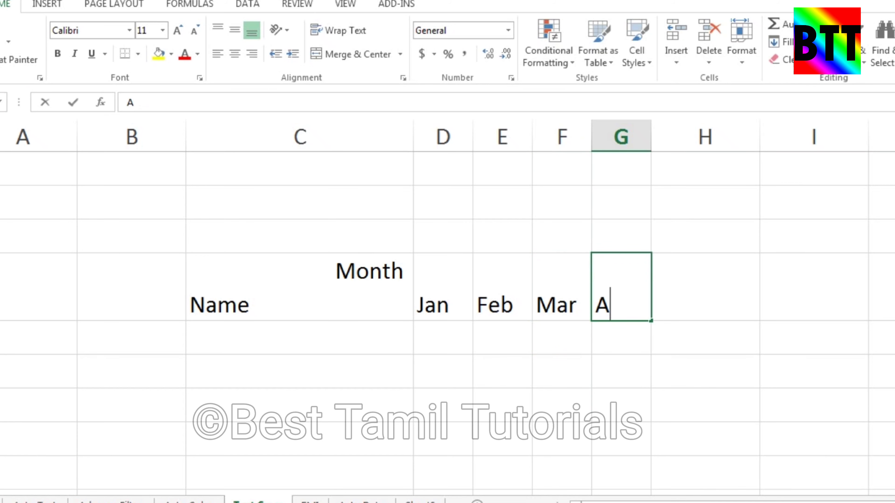
type("pr")
key("Down")
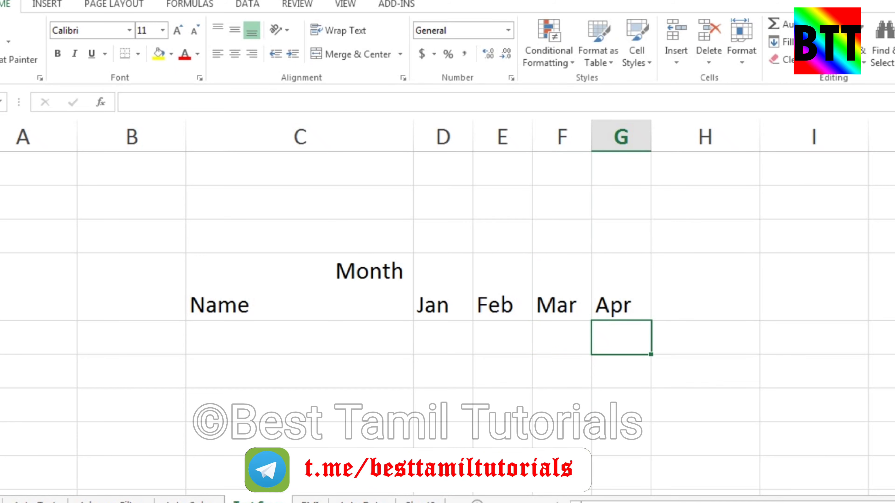
Copy the three people's names from the finished sample table and paste them beneath the Month/Name heading in column C.
left_click(299, 337)
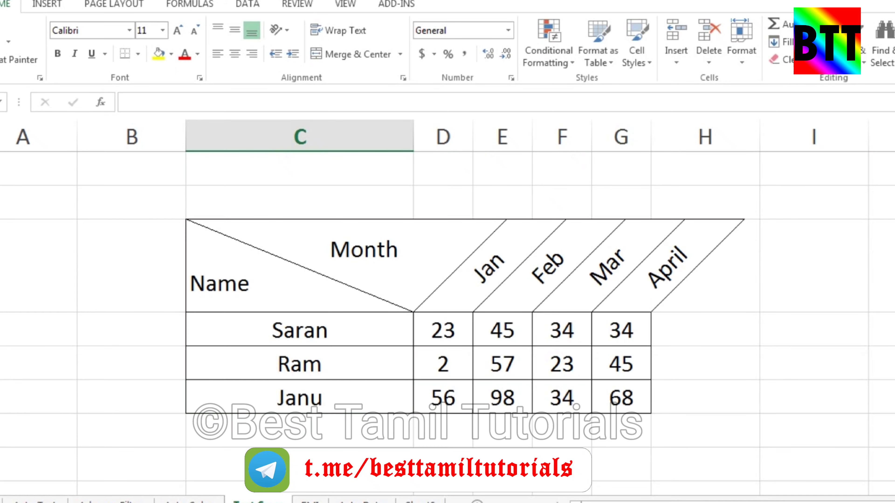
key("shift+Down")
key("shift+Down")
key("ctrl+c")
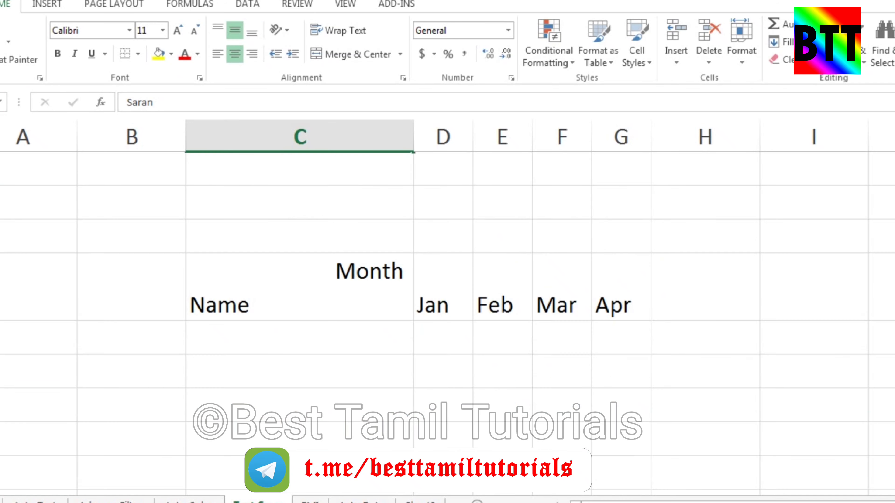
left_click_drag(300, 337, 300, 405)
key("ctrl+v")
left_click(502, 337)
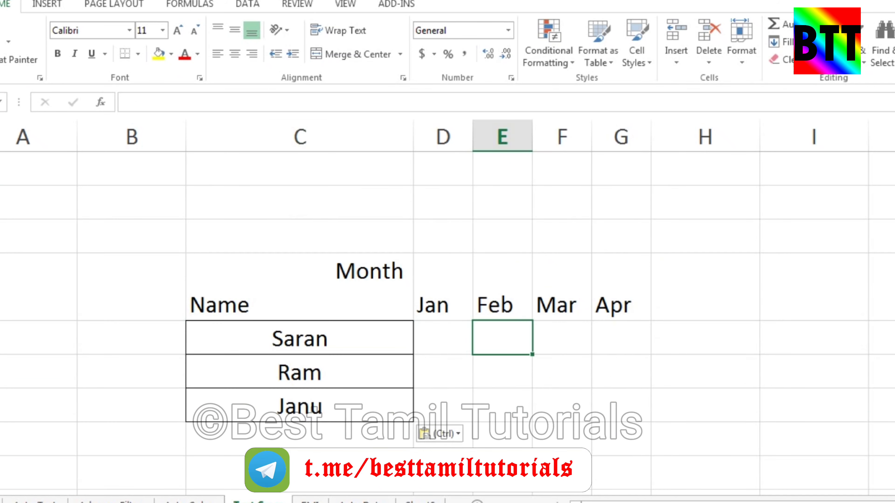
Apply all borders to the whole table, from the Month/Name heading through the last name row in columns C to G.
left_click_drag(299, 286, 502, 371)
key("shift+Down")
key("shift+Right")
key("shift+Right")
key("alt+h")
key("w")
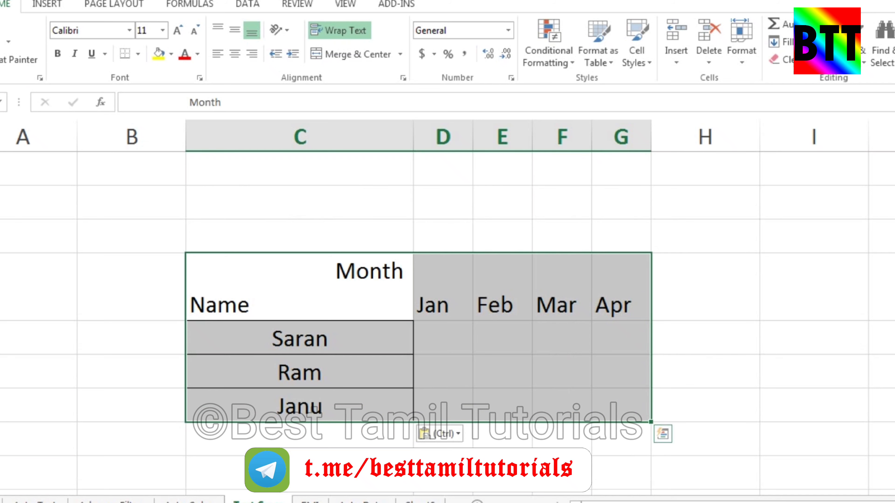
left_click(138, 54)
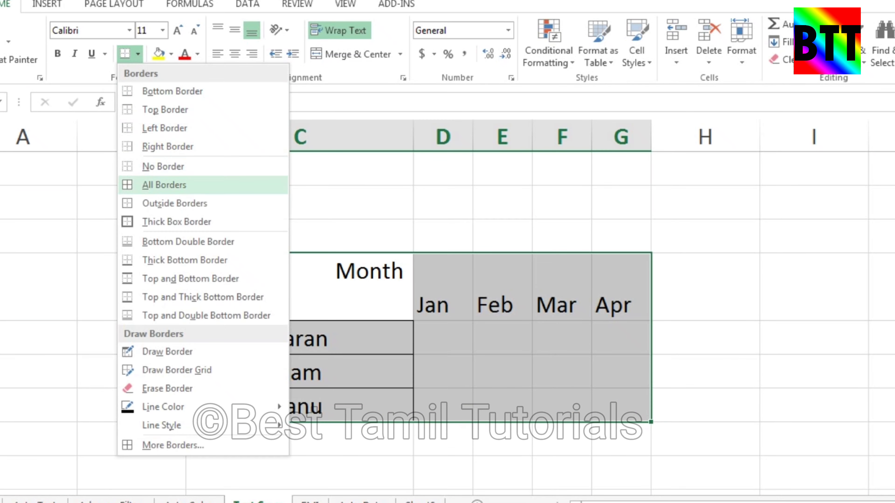
left_click(163, 185)
left_click(814, 286)
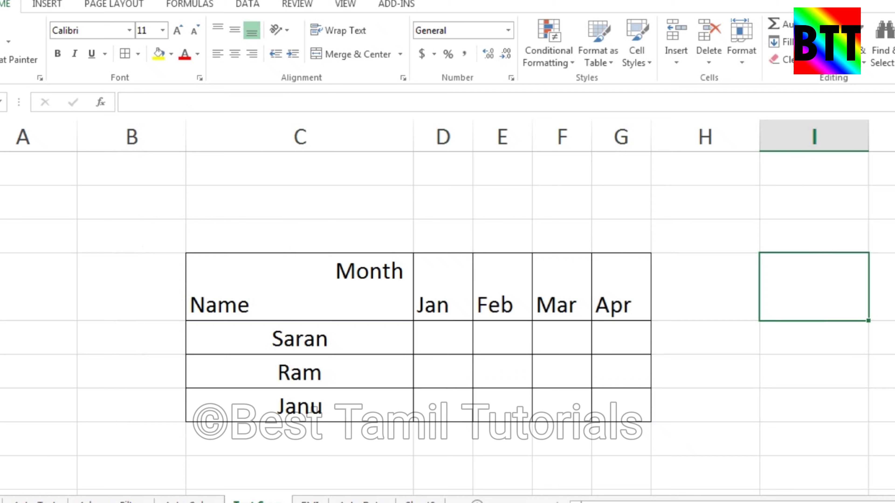
Center the Jan to Apr headings vertically and horizontally in their cells.
left_click_drag(299, 286, 621, 286)
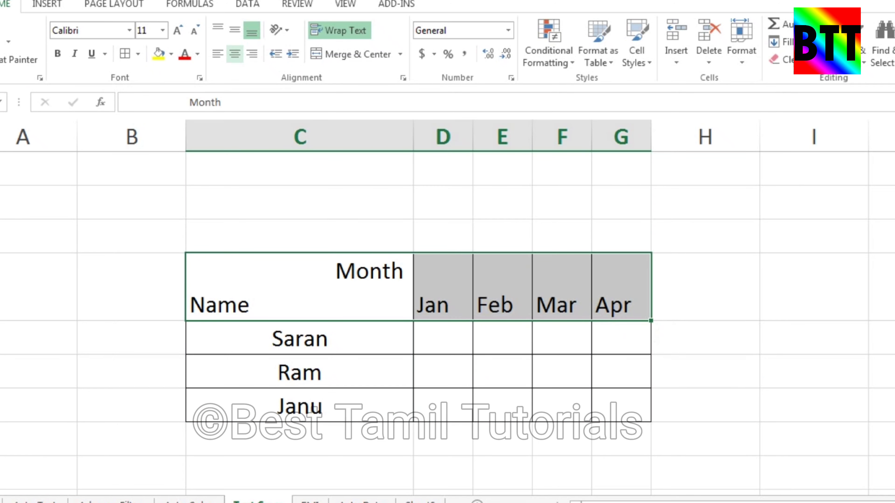
left_click(235, 30)
left_click_drag(442, 286, 621, 286)
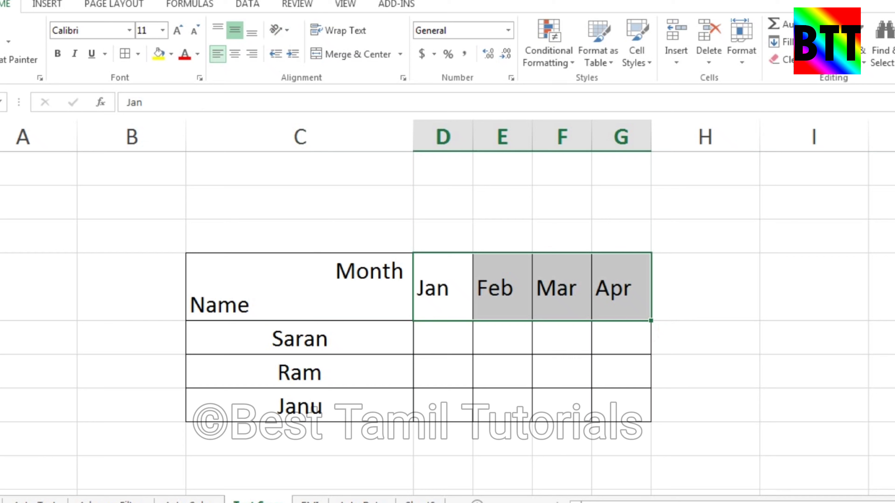
left_click(235, 54)
left_click(814, 405)
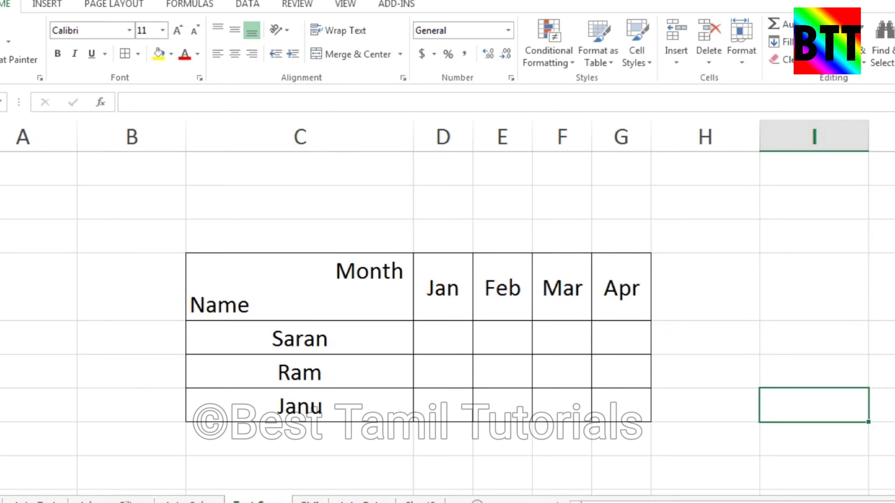
Add a thick dash-dot diagonal border from upper left to lower right in the Month/Name heading cell.
right_click(349, 293)
left_click(388, 217)
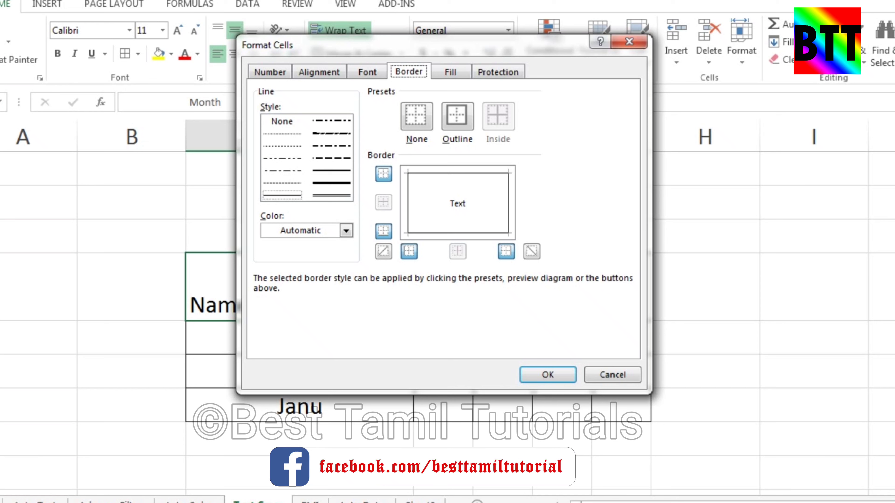
left_click(331, 146)
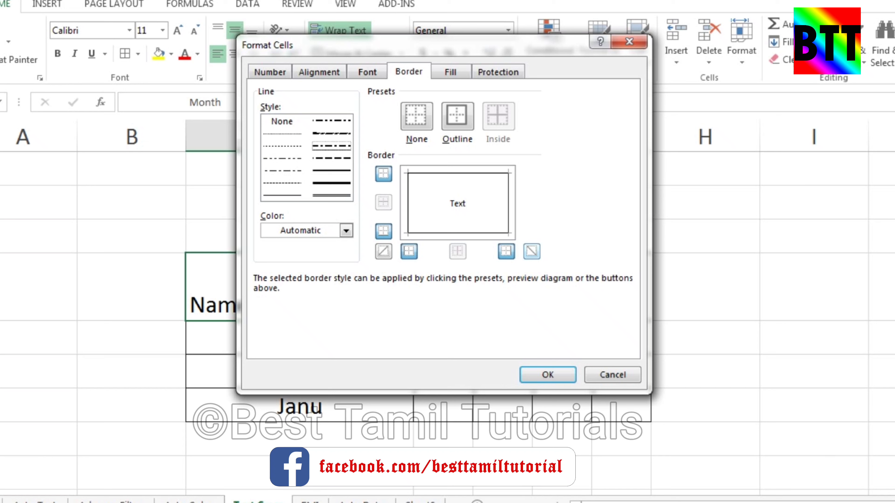
left_click(532, 251)
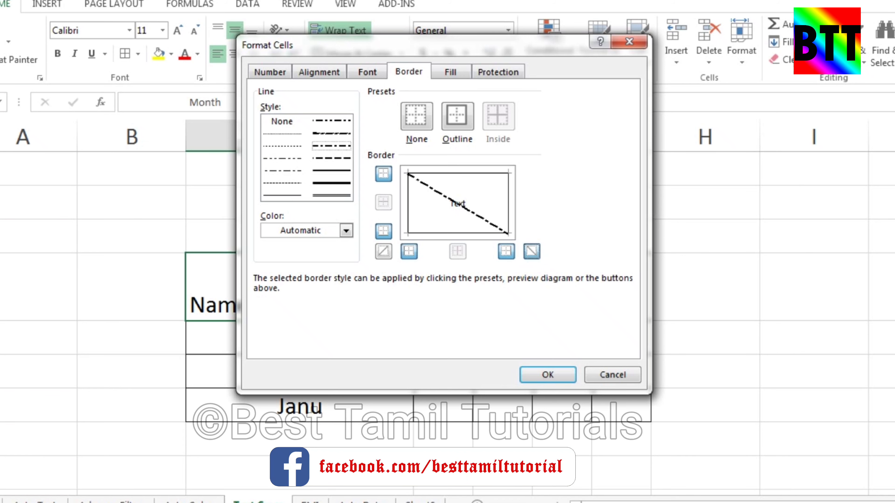
key("Return")
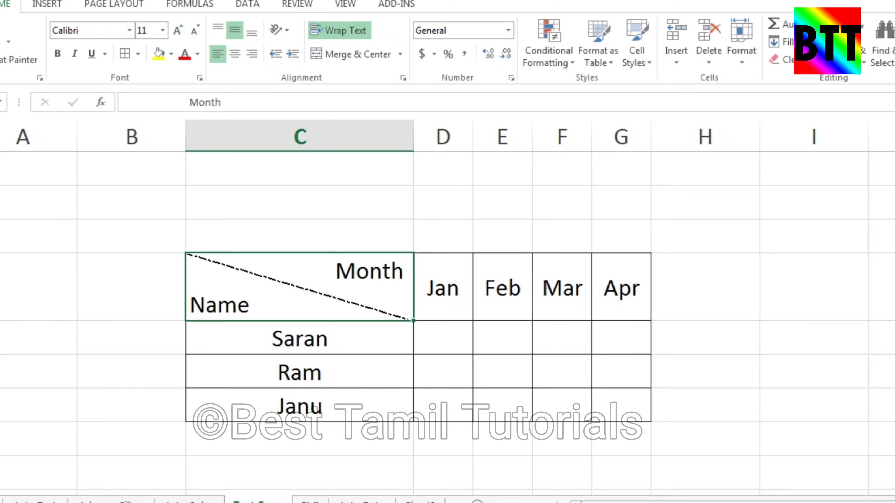
left_click(705, 371)
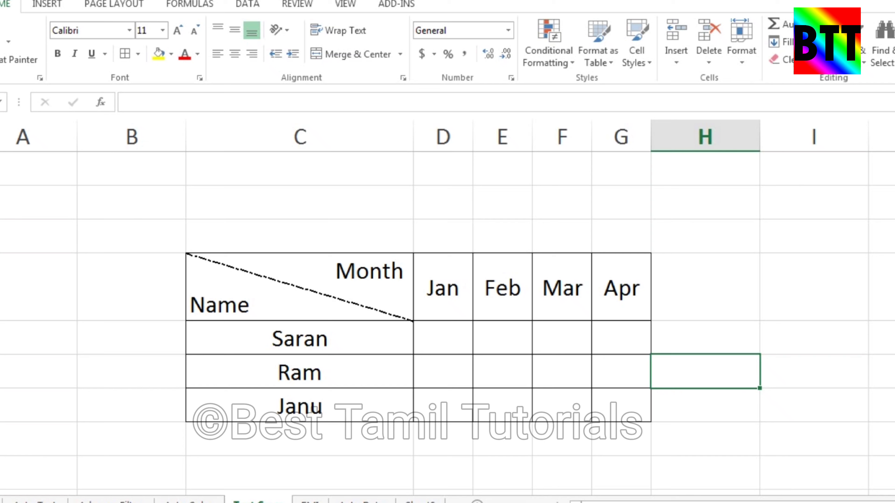
Fill the first name's row with 23 for Jan, 43 for Feb and 43 for Mar.
left_click(442, 337)
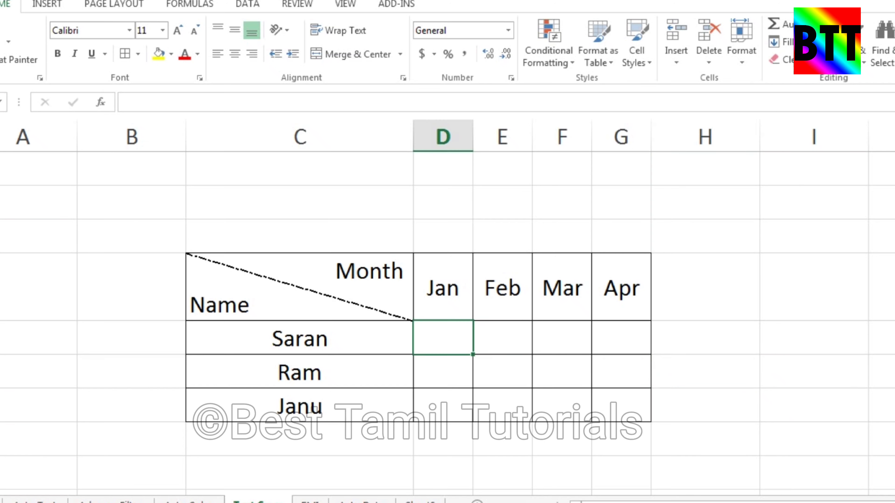
type("23")
key("Tab")
type("43")
key("Tab")
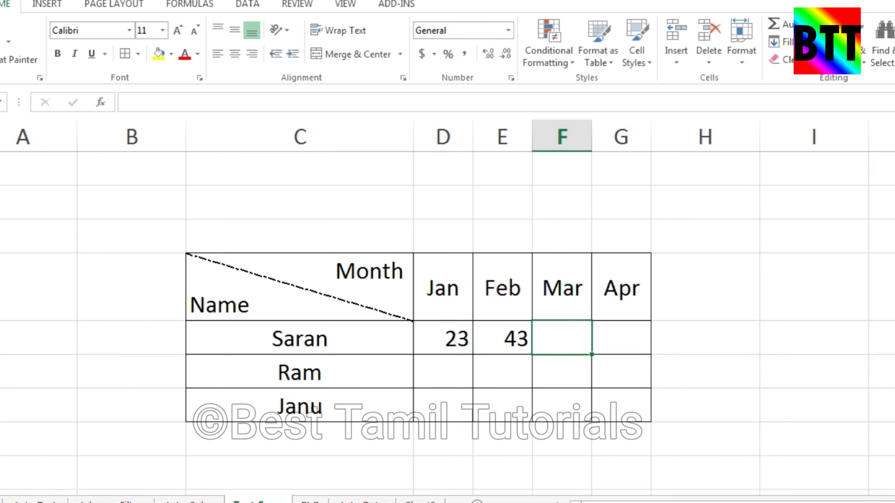
type("43")
key("Right")
Fill the second name's row with 232 for Mar, 2 for Feb and 32 for Jan.
key("Down")
key("Left")
type("232")
key("Left")
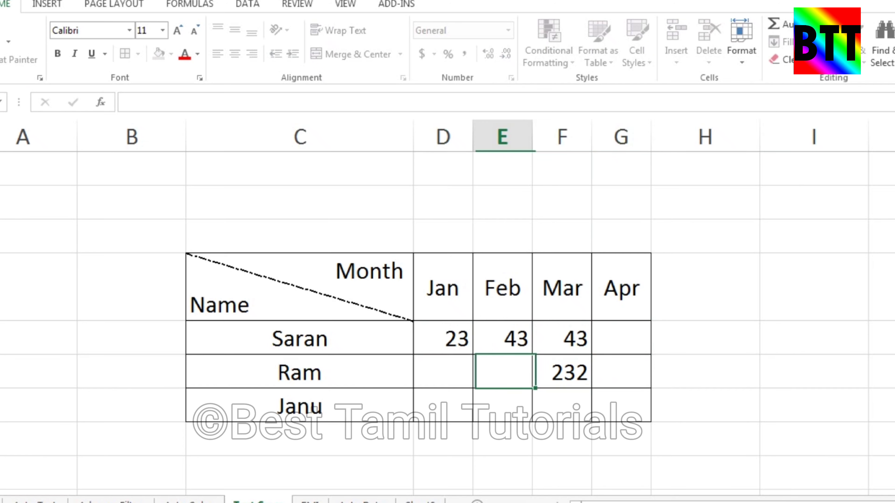
type("2")
key("Left")
type("32")
Set the text orientation of the Jan to Apr headings to 45 degrees in the cell alignment settings.
left_click_drag(442, 288, 621, 289)
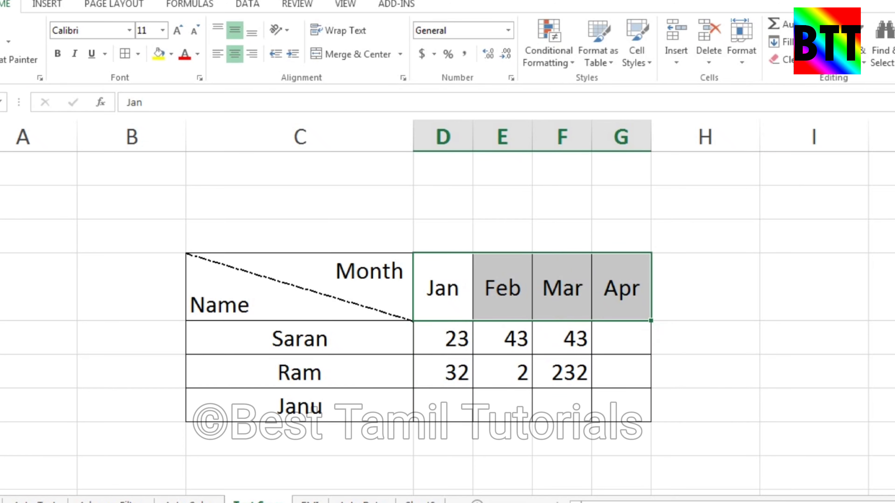
right_click(623, 304)
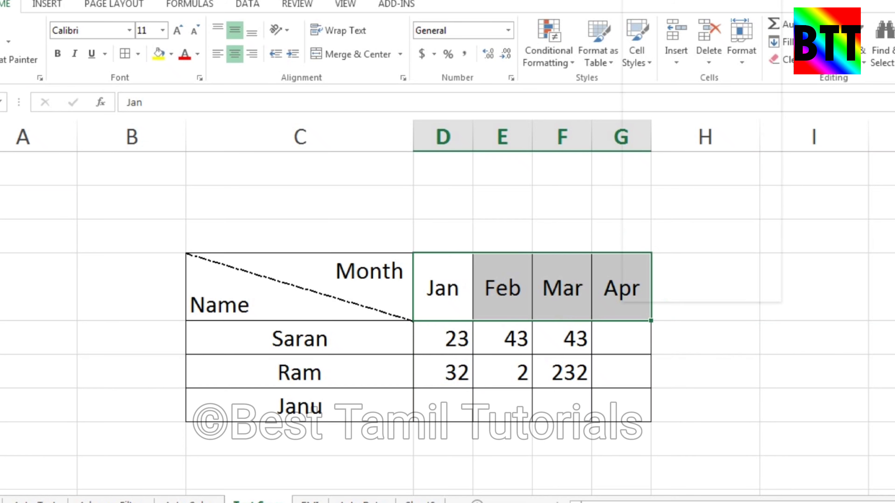
left_click(670, 235)
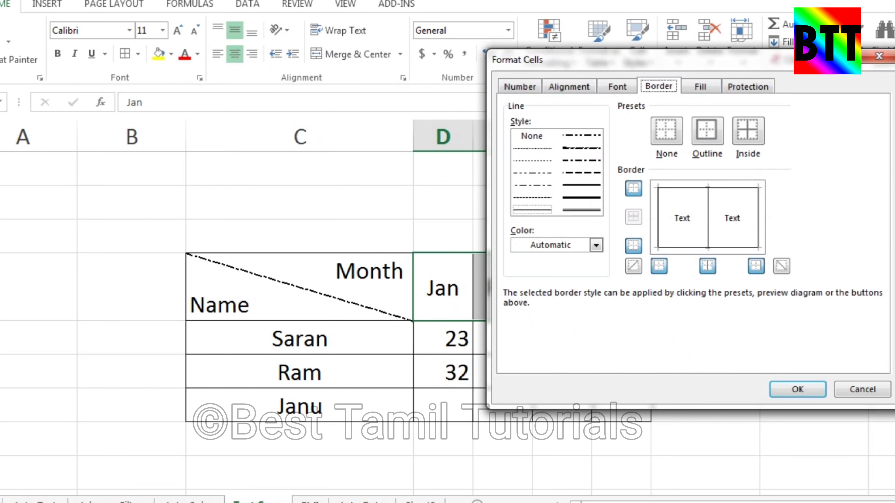
left_click(568, 86)
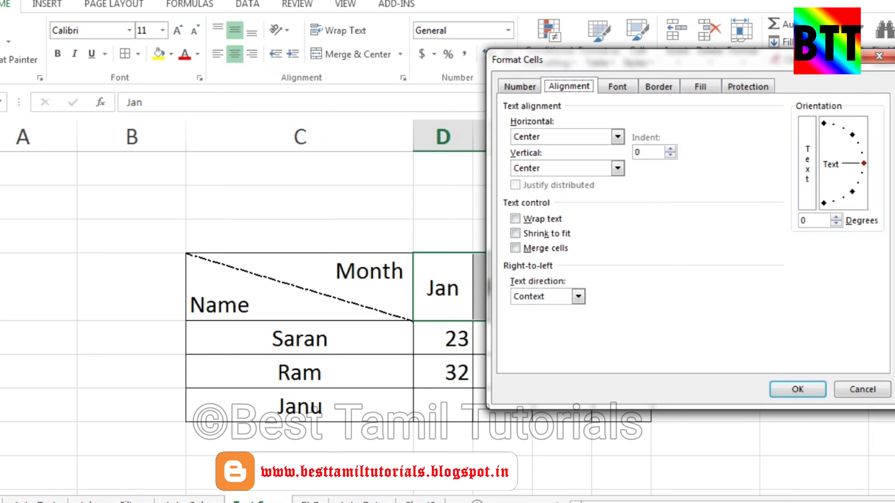
left_click_drag(811, 220, 800, 221)
key("Delete")
type("45")
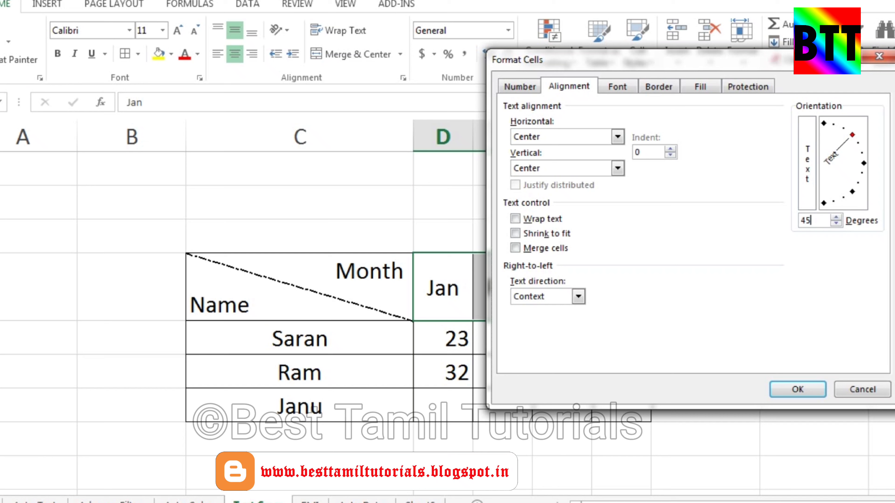
Try other text orientations for the month headings, including -45, -90, 90 and 0 degrees.
left_click(853, 192)
left_click(864, 163)
key("BackSpace")
type("45")
key("BackSpace")
key("BackSpace")
type("-90")
key("BackSpace")
key("BackSpace")
key("BackSpace")
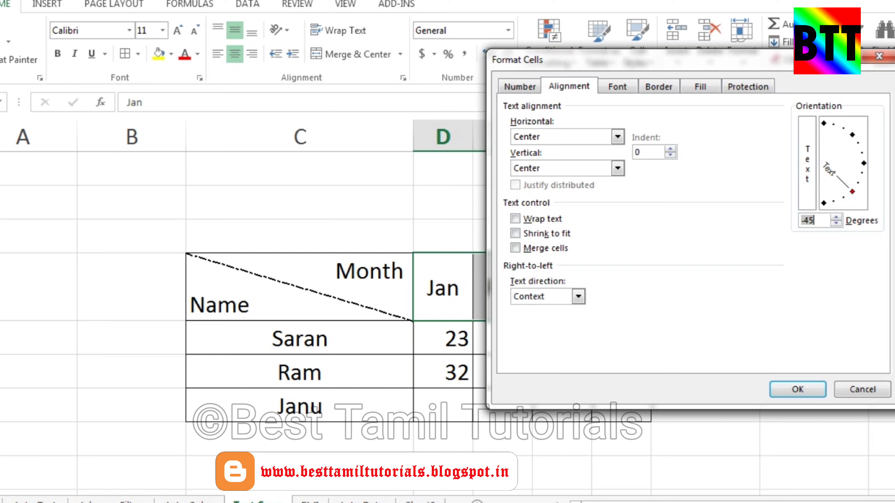
type("90")
key("BackSpace")
key("BackSpace")
type("0")
key("BackSpace")
Enter 45 degrees as the month headings' orientation again and apply the slant to the cells.
type("45")
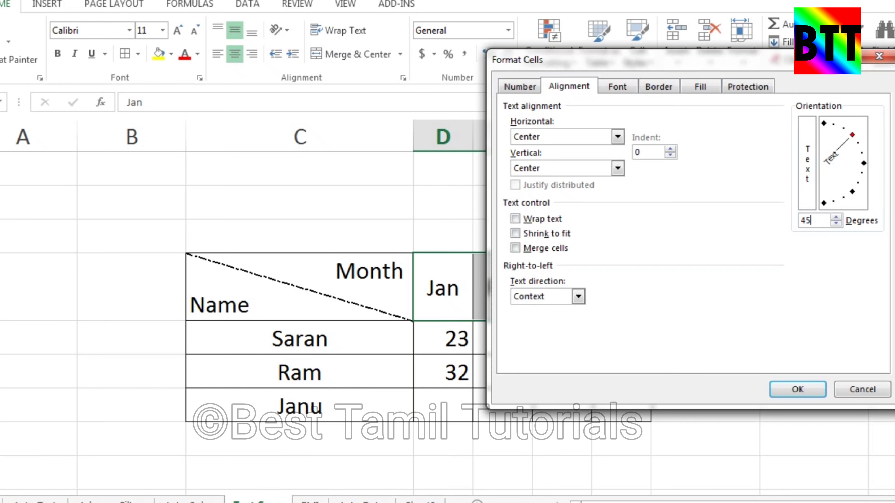
key("Return")
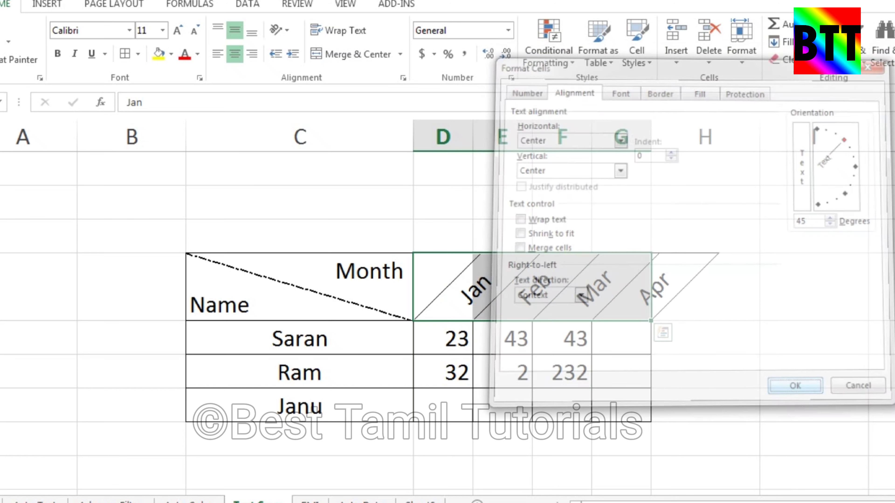
left_click(813, 371)
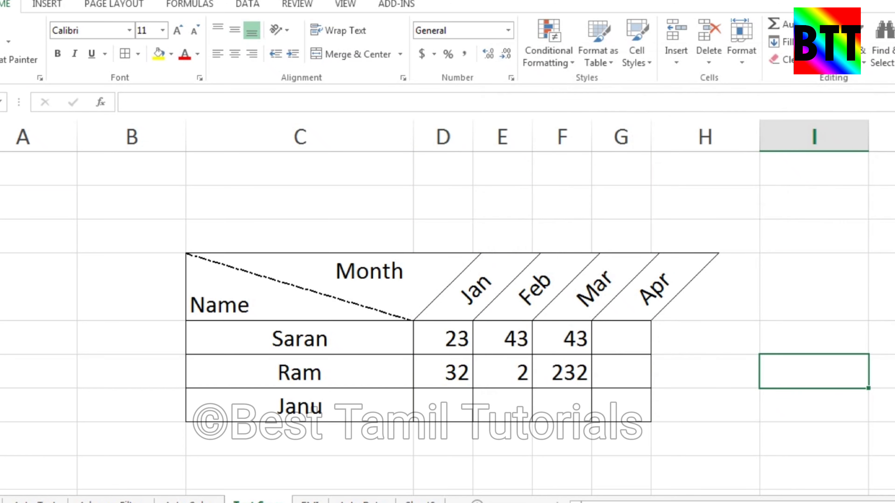
Change the slant of the Jan to Apr headings to -45 degrees and apply the cell formatting.
left_click_drag(442, 287, 704, 287)
left_click(502, 287)
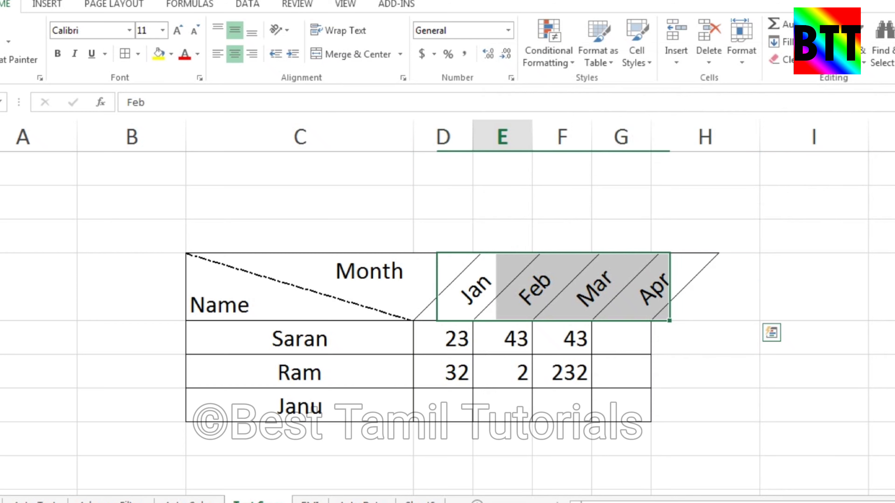
left_click_drag(442, 286, 622, 287)
right_click(618, 287)
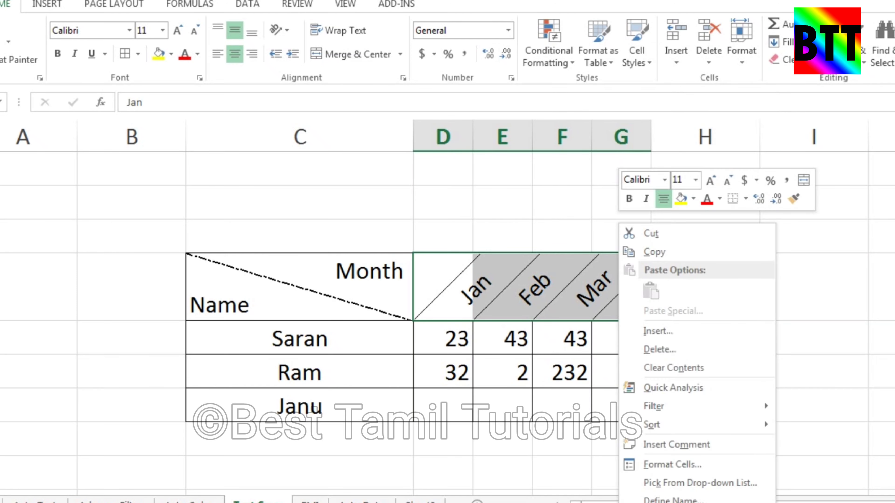
left_click(672, 464)
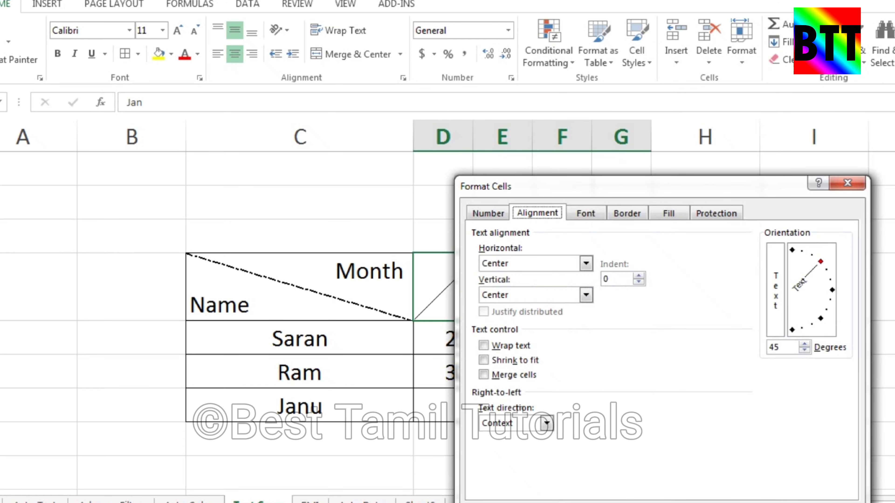
left_click(821, 318)
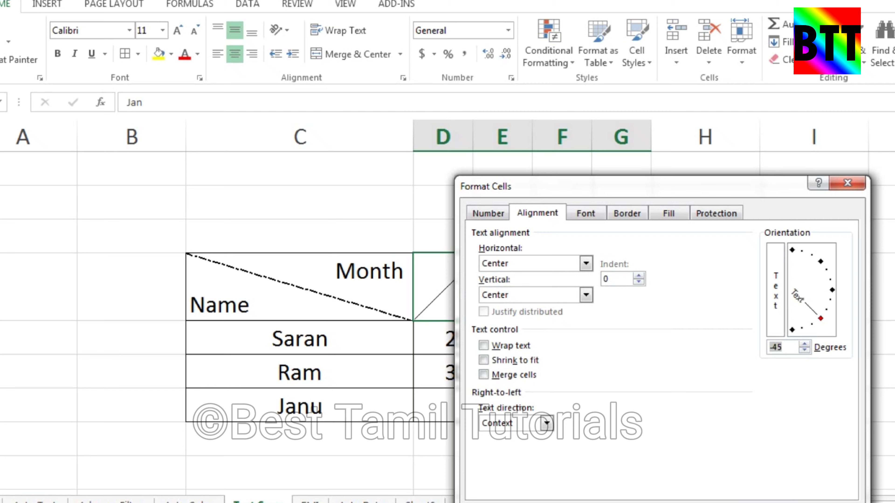
key("Return")
left_click(813, 405)
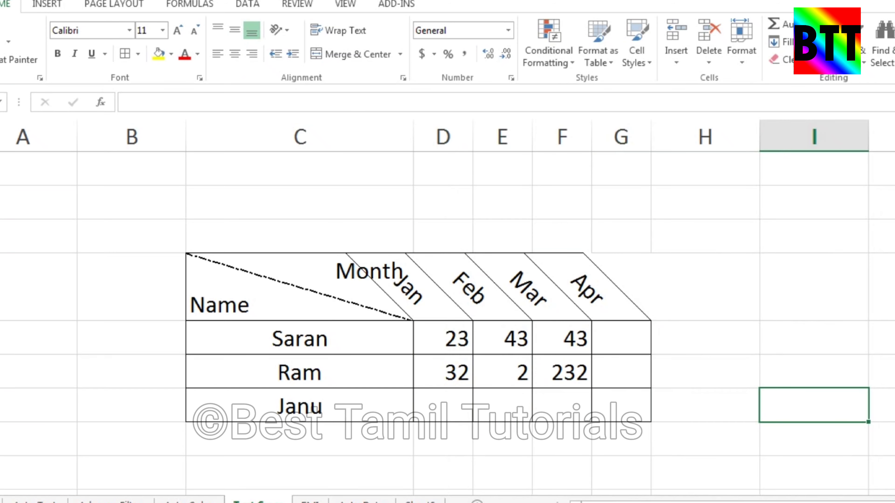